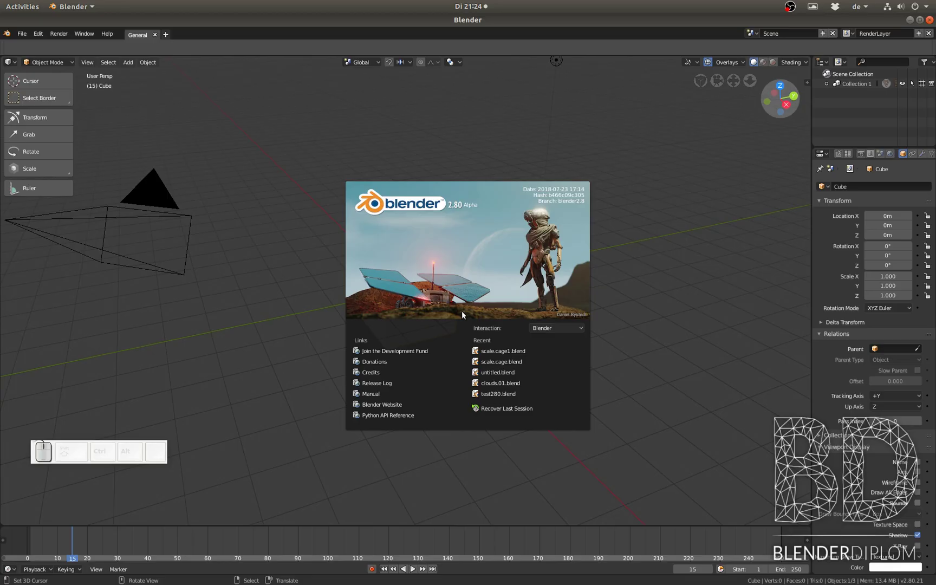
# Step: Dismiss the splash screen and bring up the tool list and command search in the viewport, closing them without running a command
pyautogui.click(491, 257)
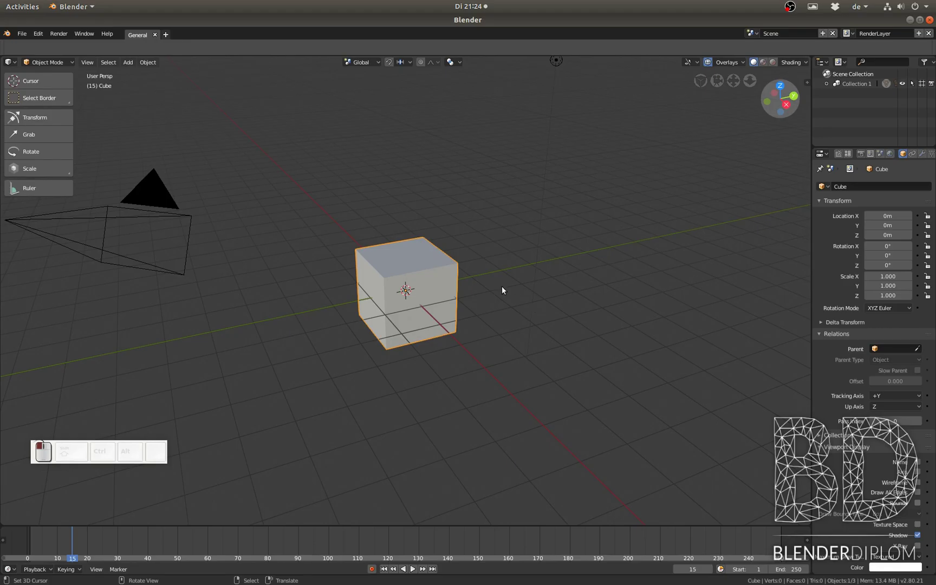
pyautogui.press('space')
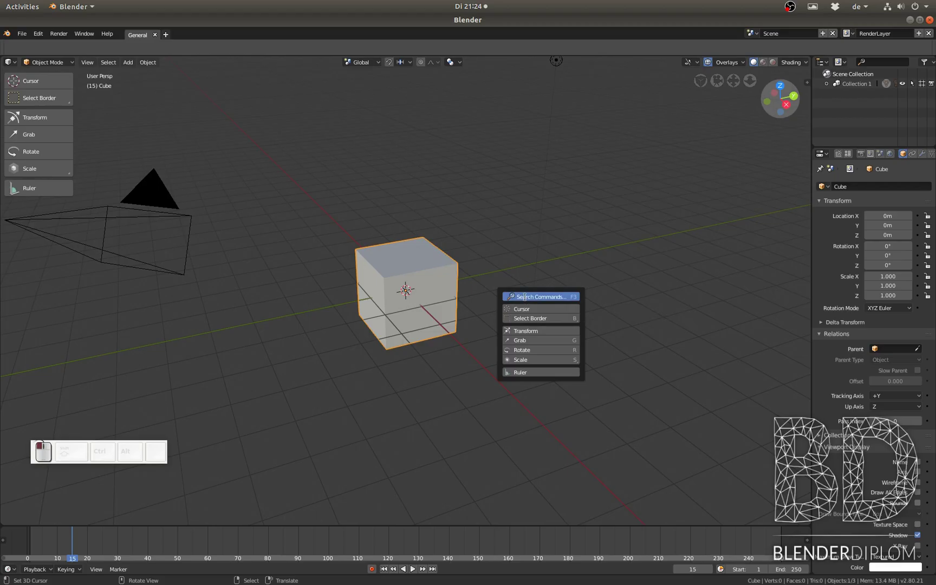
pyautogui.click(524, 296)
pyautogui.click(511, 279)
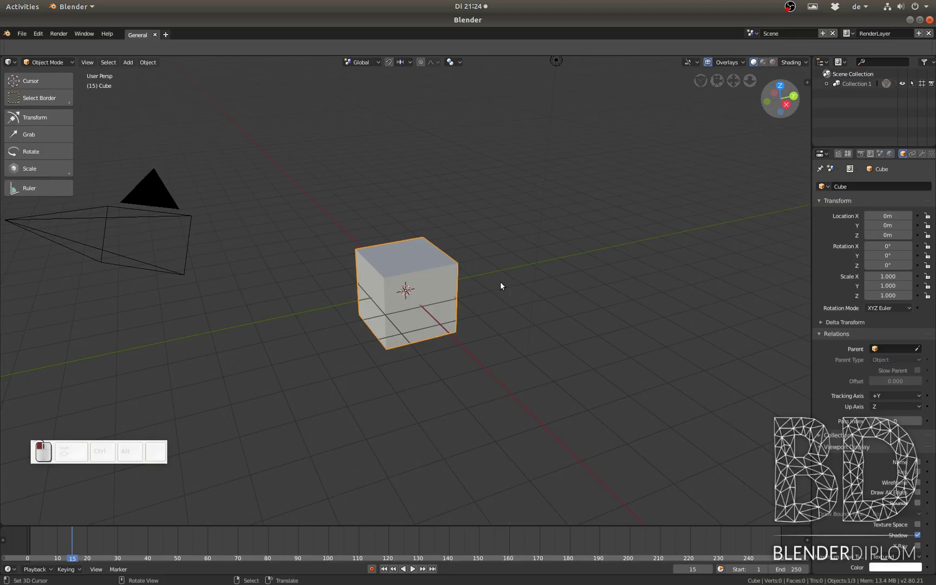
pyautogui.press('space')
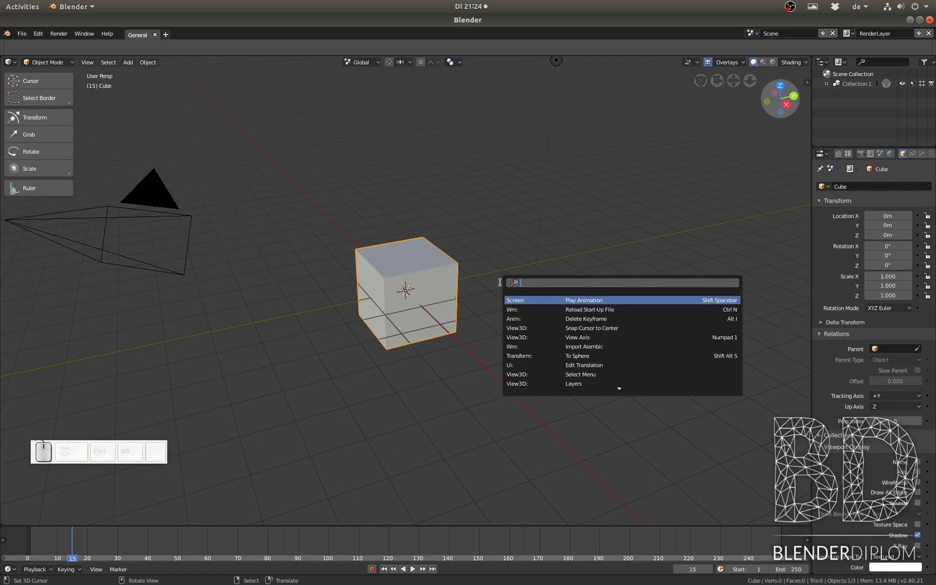
pyautogui.press('Escape')
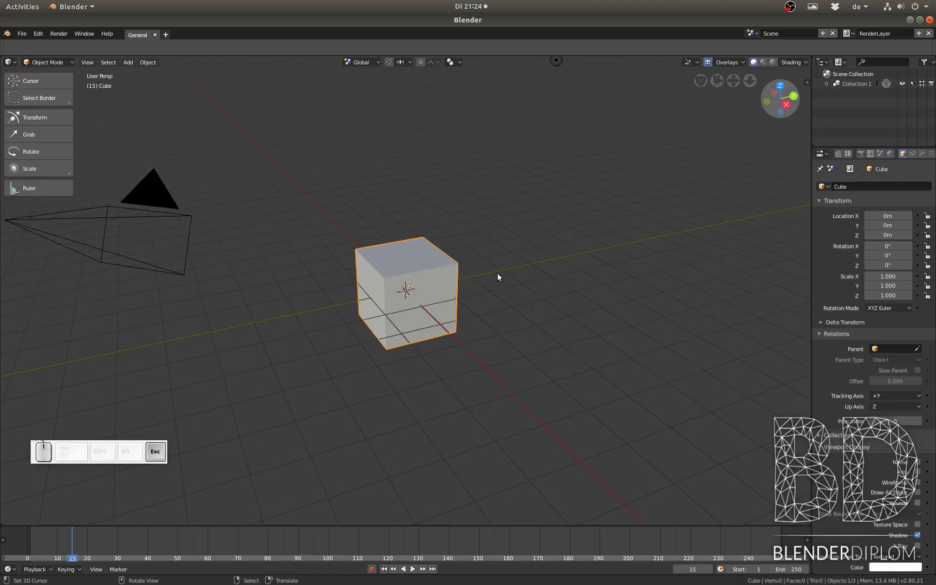
# Step: View the File context menu and switch the window to fullscreen from the Window context menu
pyautogui.press('F2')
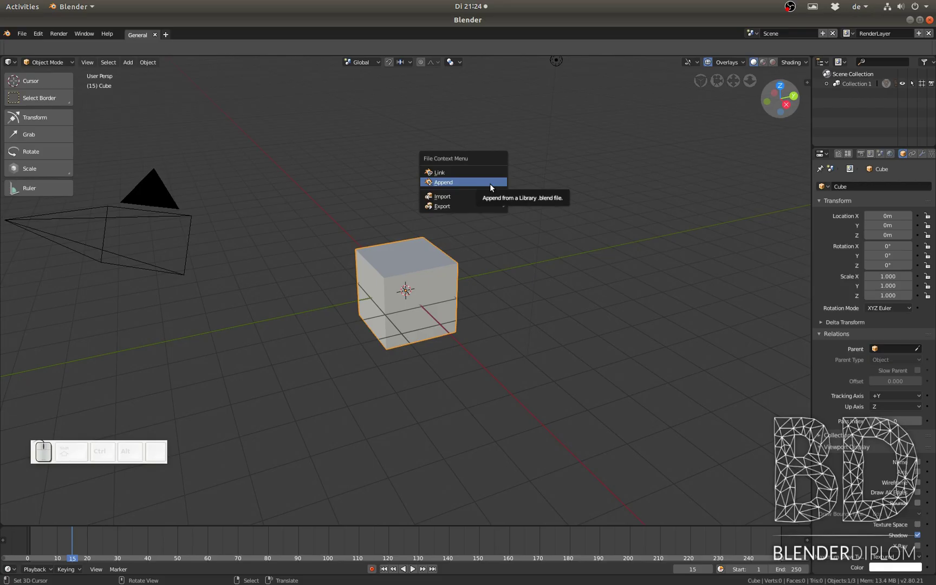
pyautogui.press('F1')
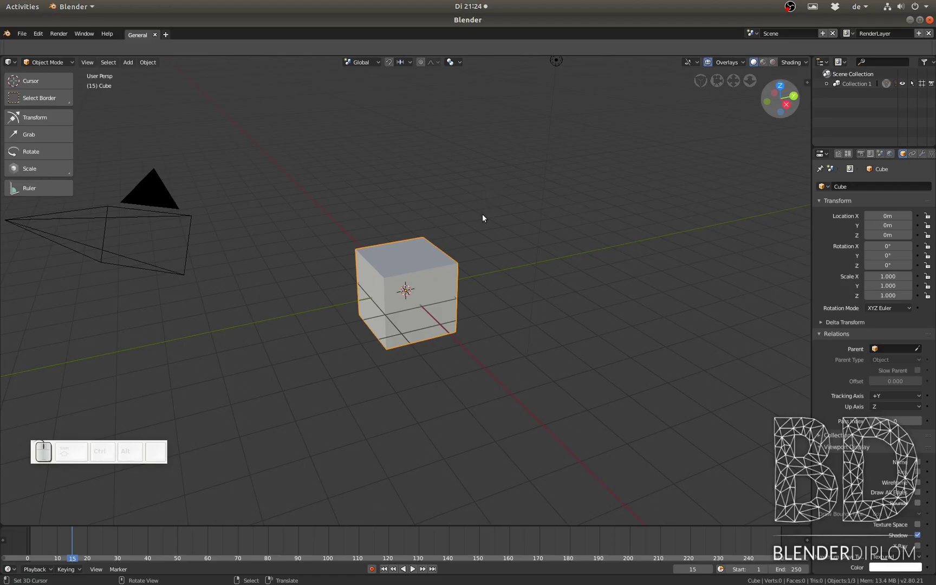
pyautogui.press('F2')
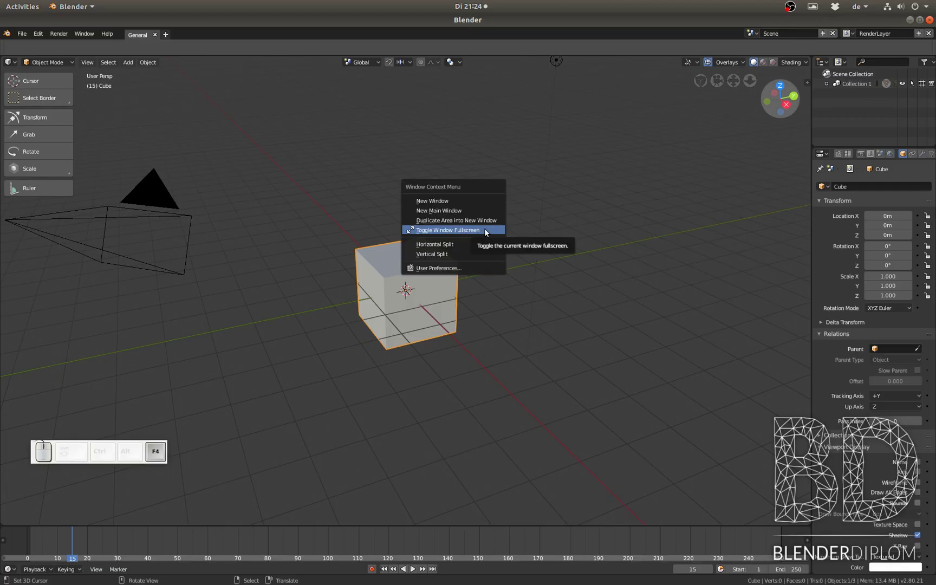
pyautogui.click(455, 231)
# Step: Open the User Preferences from the Window context menu and close them without changes
pyautogui.press('F2')
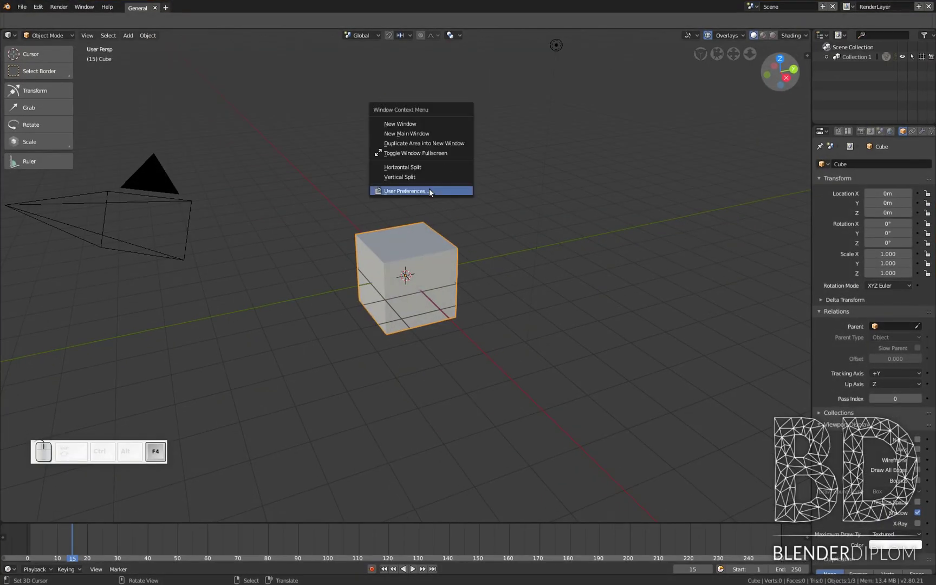
pyautogui.click(429, 190)
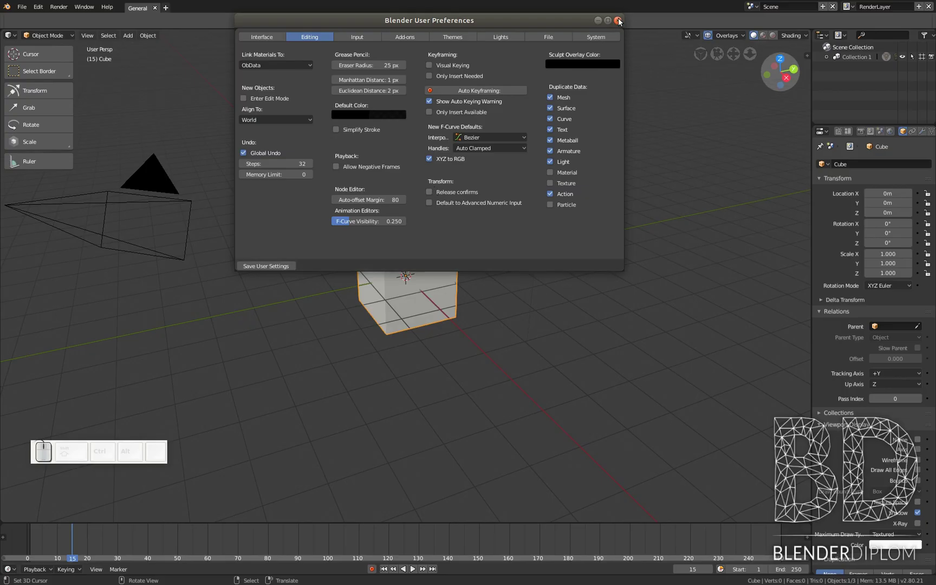
pyautogui.click(616, 34)
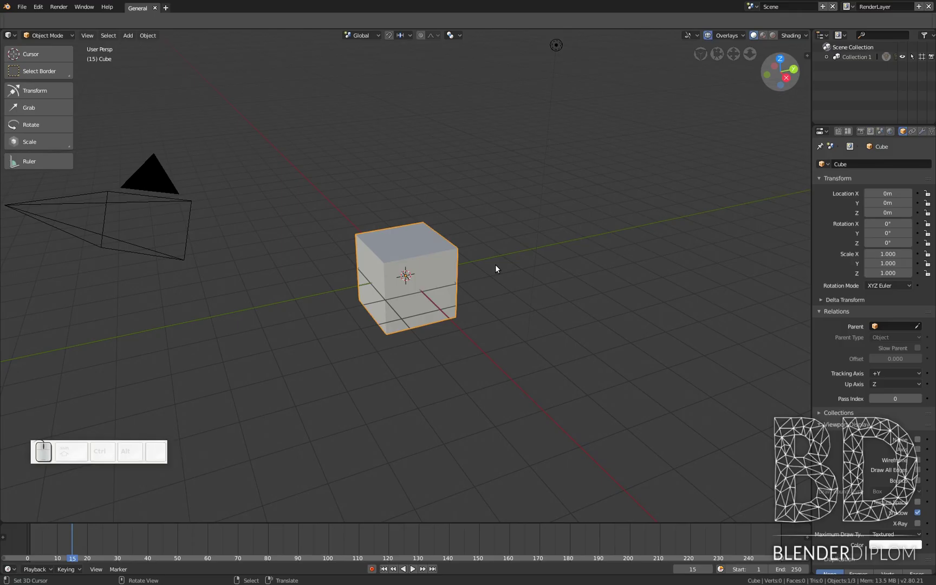
# Step: Toggle the cube between Edit Mode and Object Mode twice, ending in Object Mode
pyautogui.press('Tab')
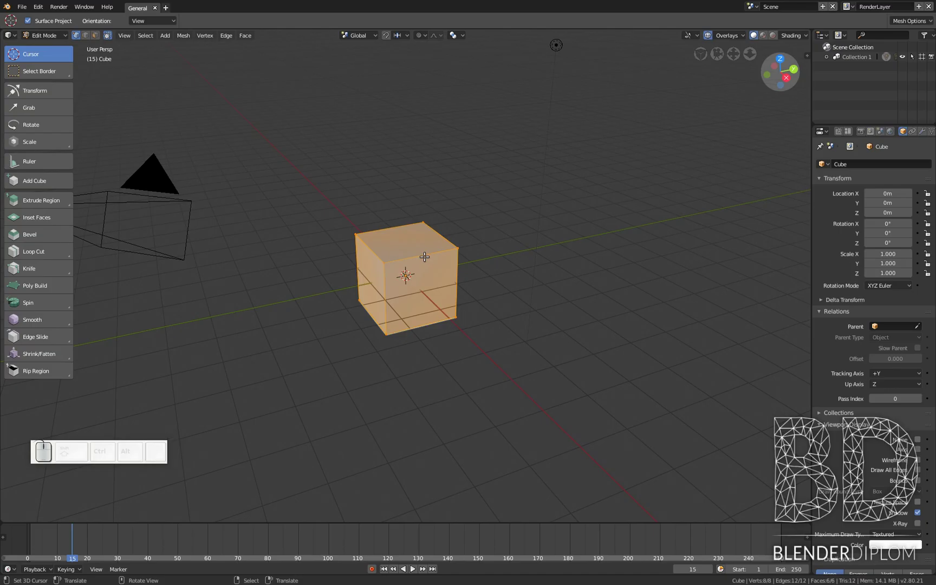
pyautogui.press('Tab')
pyautogui.press('Tab')
pyautogui.press('Tab')
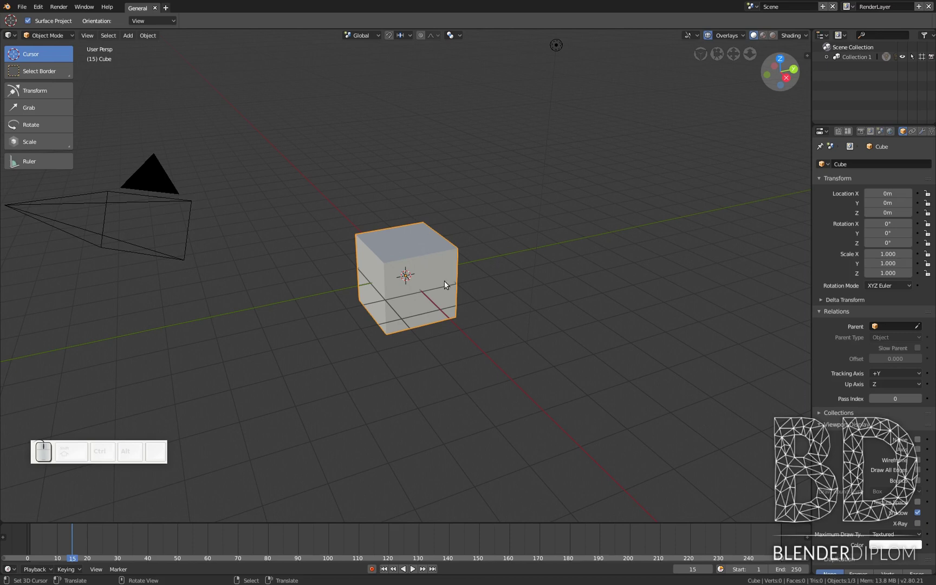
# Step: Switch the cube through Vertex Paint, Weight Paint and Edit Mode using the mode pie menu
pyautogui.hotkey('ctrl', 'Tab')
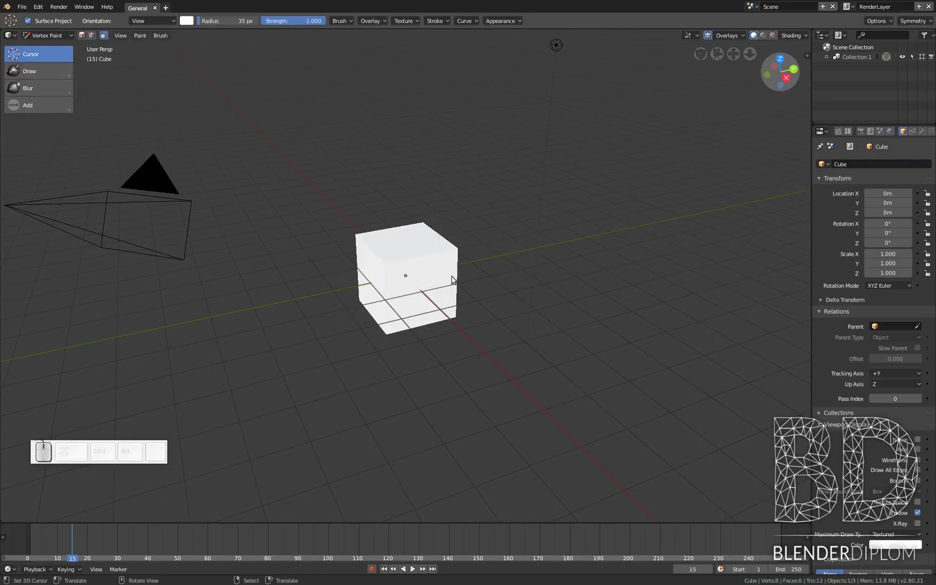
pyautogui.hotkey('ctrl', 'Tab')
pyautogui.click(447, 227)
pyautogui.hotkey('ctrl', 'Tab')
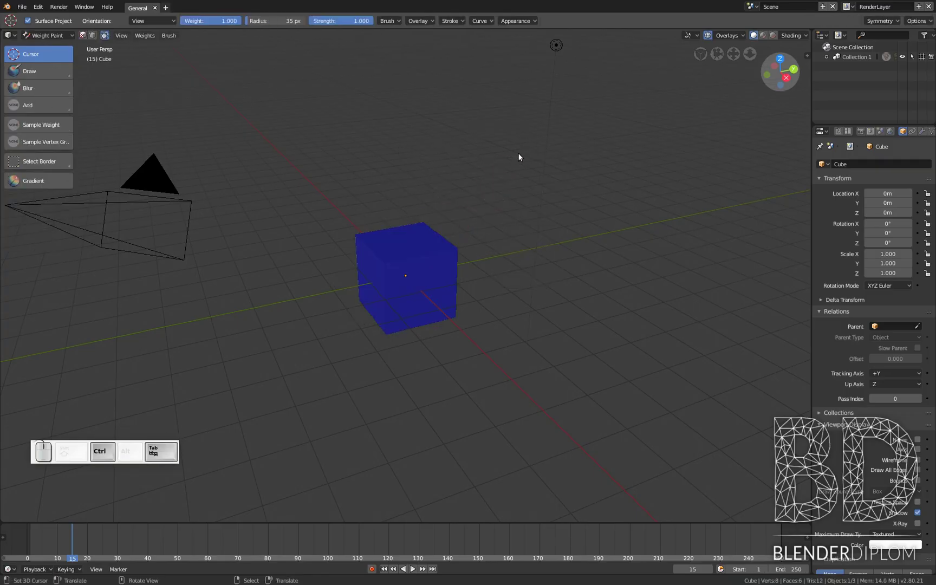
pyautogui.hotkey('ctrl', 'Tab')
pyautogui.click(598, 177)
pyautogui.hotkey('ctrl', 'Tab')
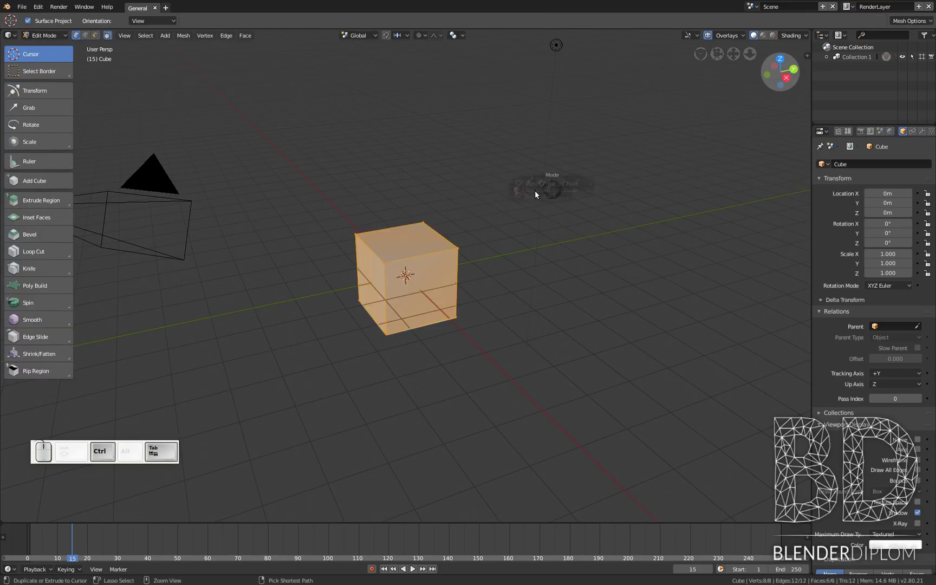
pyautogui.click(491, 195)
# Step: Use the mode pie menu to switch the cube to Vertex Paint and on to Weight Paint mode
pyautogui.hotkey('ctrl', 'Tab')
pyautogui.click(436, 240)
pyautogui.hotkey('ctrl', 'Tab')
pyautogui.click(445, 184)
pyautogui.hotkey('ctrl', 'Tab')
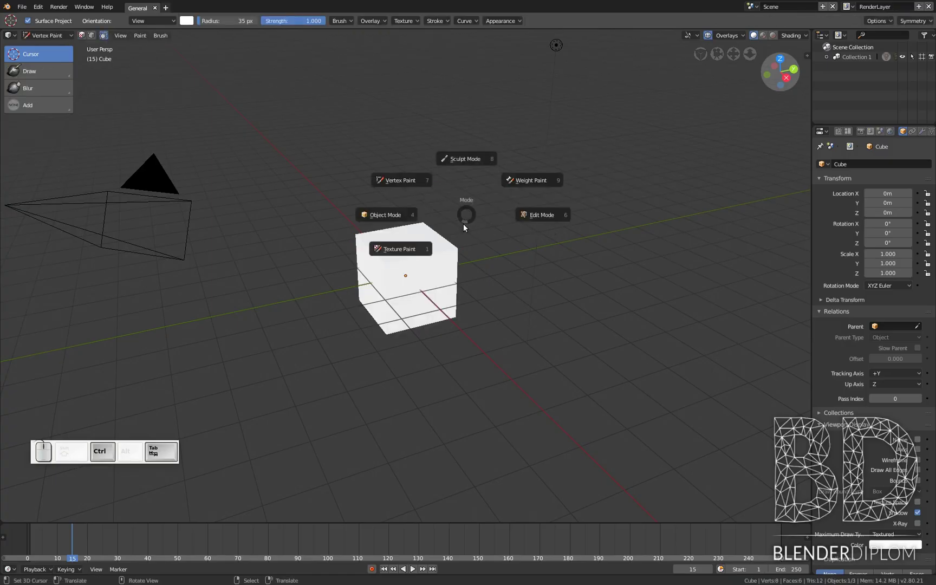
pyautogui.click(474, 167)
pyautogui.hotkey('ctrl', 'Tab')
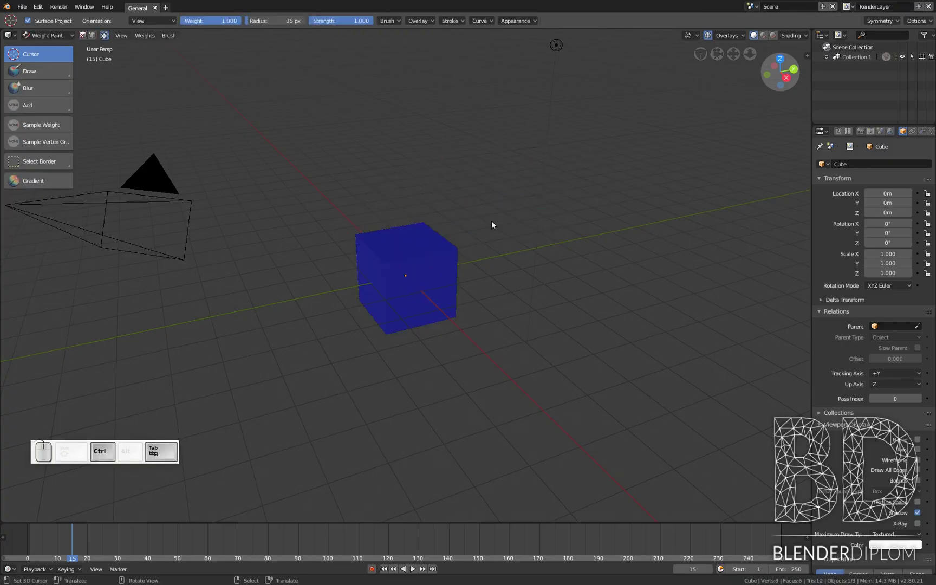
# Step: Put the cube into Texture Paint mode and return it to Object Mode
pyautogui.hotkey('ctrl', 'Tab')
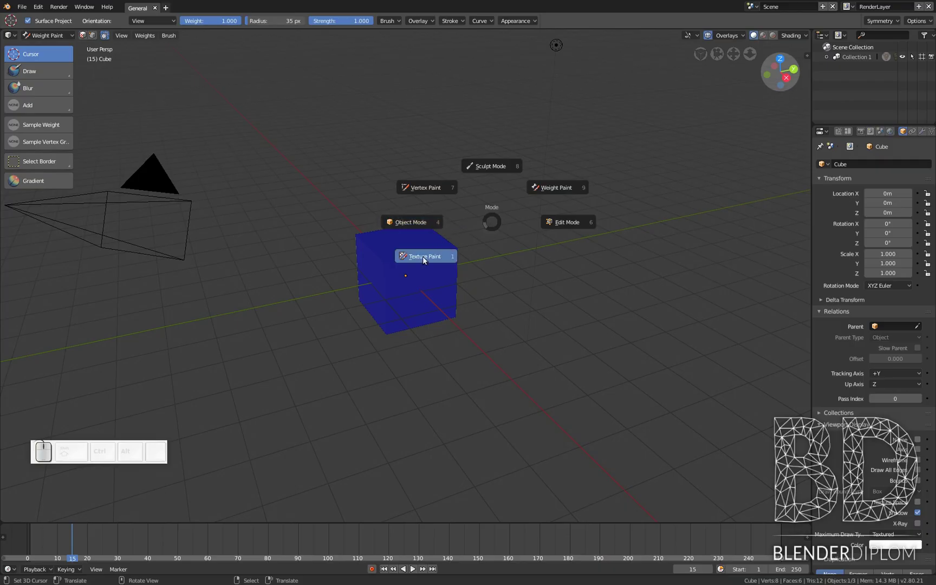
pyautogui.click(439, 252)
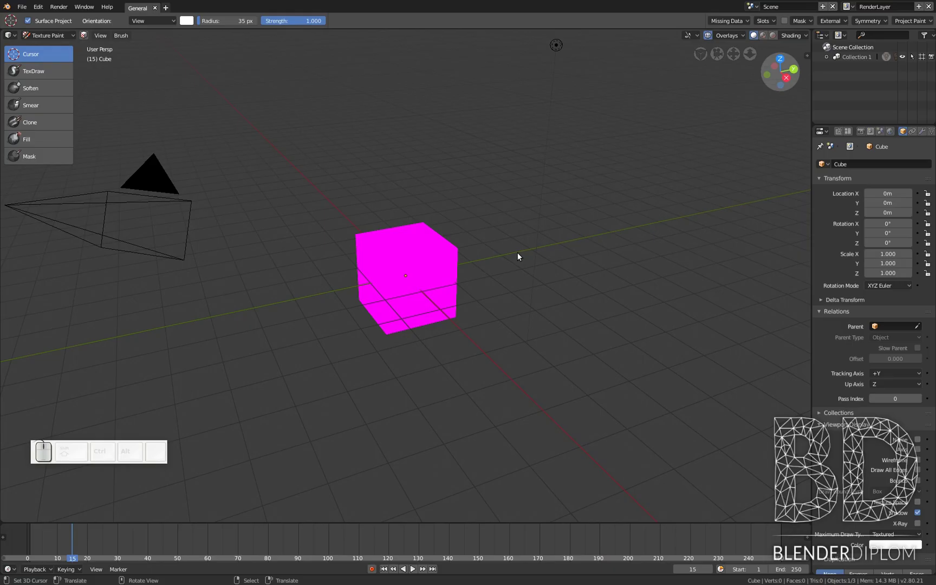
pyautogui.hotkey('ctrl', 'Tab')
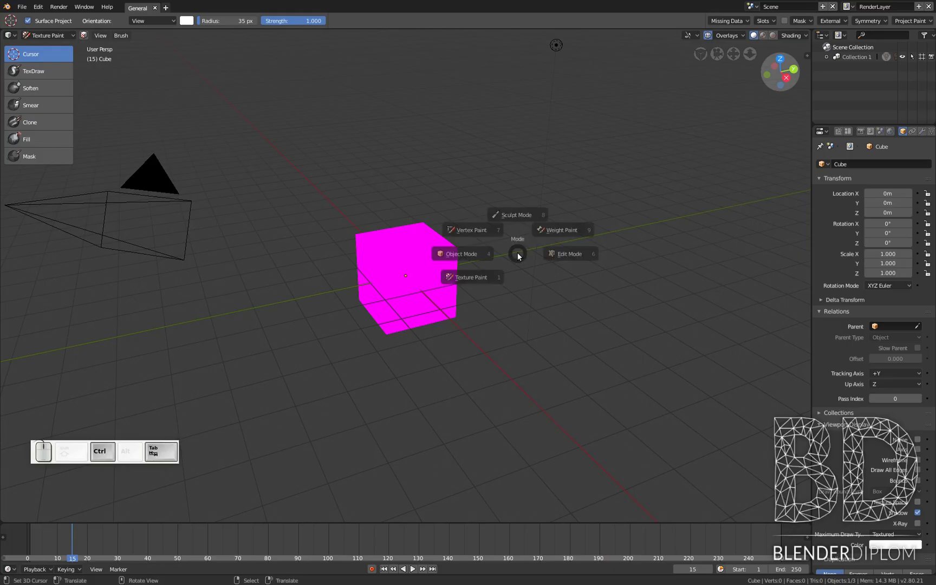
pyautogui.click(449, 253)
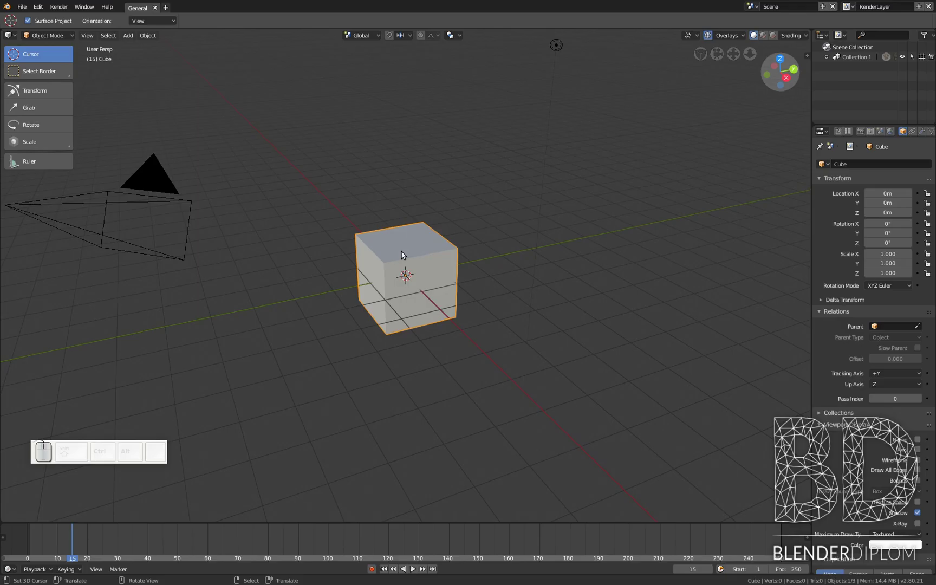
# Step: Select all objects in the scene and deselect them, leaving only the cube selected at the end
pyautogui.press('a')
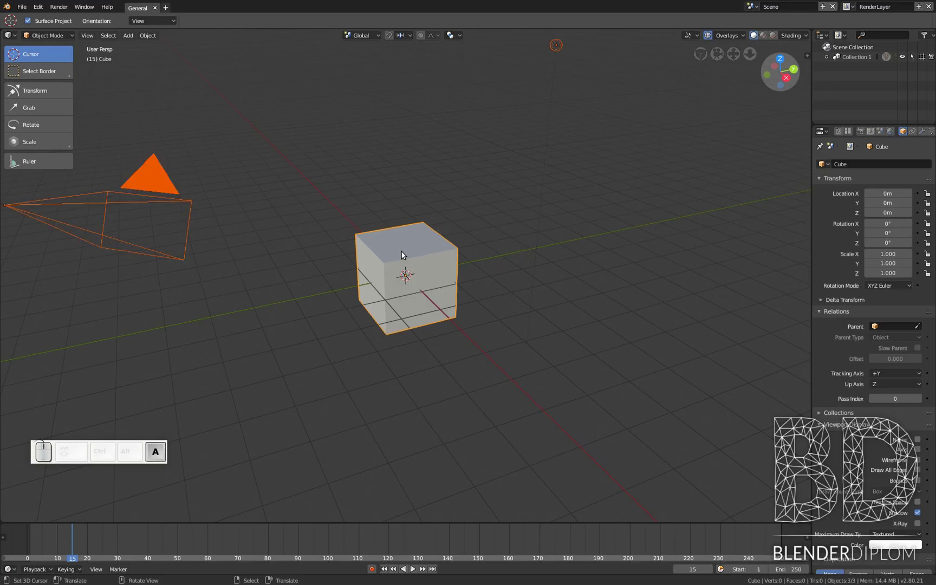
pyautogui.press('a')
pyautogui.press('a')
pyautogui.hotkey('alt', 'a')
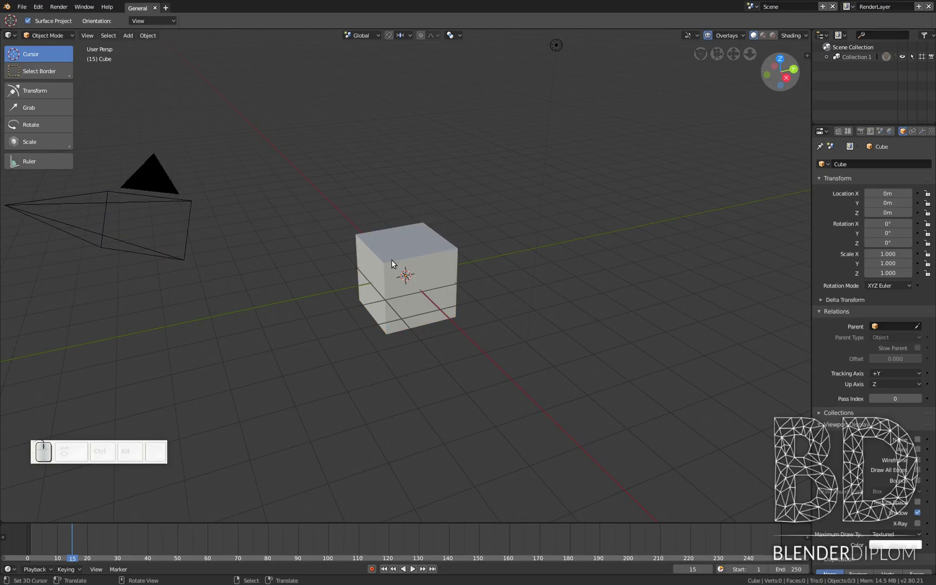
pyautogui.click(392, 264)
pyautogui.hotkey('alt', 'a')
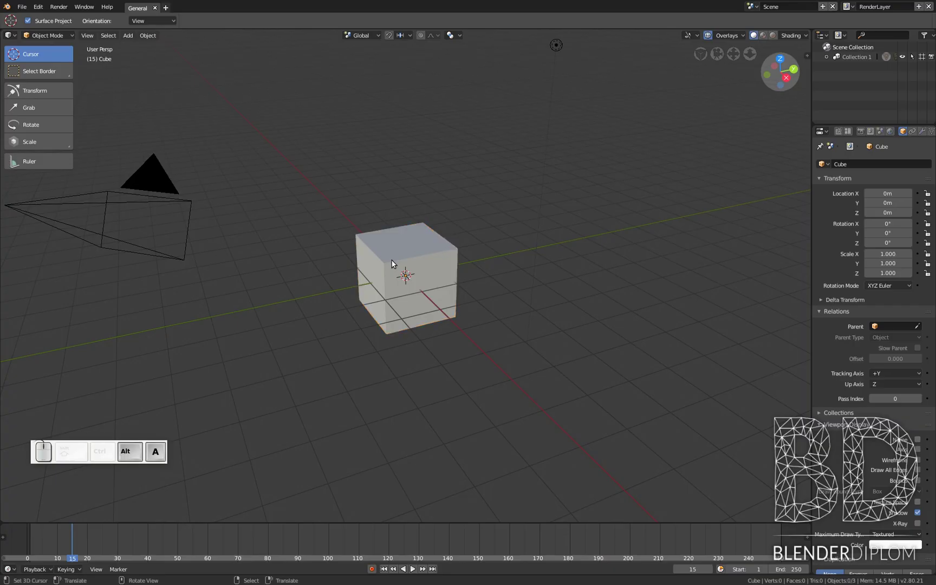
pyautogui.click(441, 263)
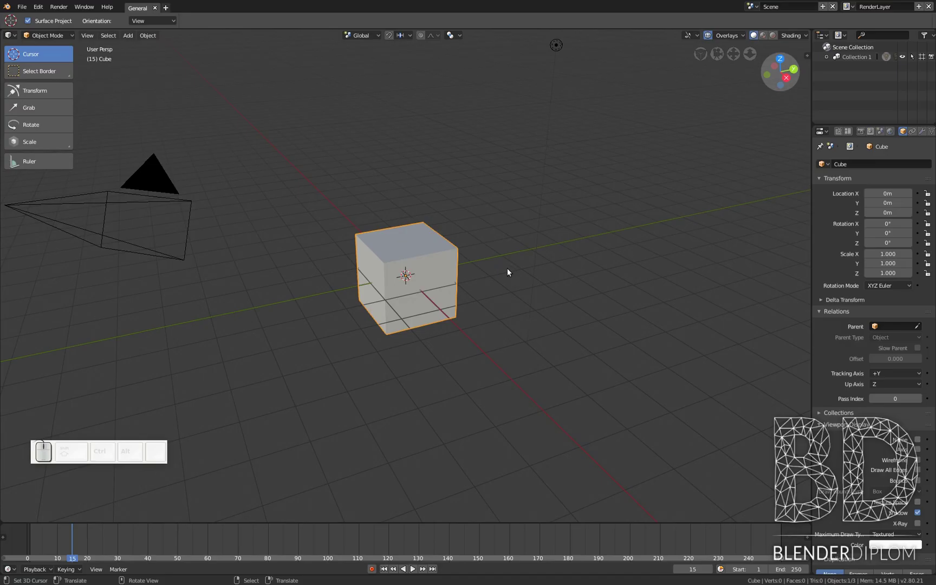
# Step: Trackball-rotate the cube by about 82° and -120°, and clear its rotation
pyautogui.press('r')
pyautogui.press('r')
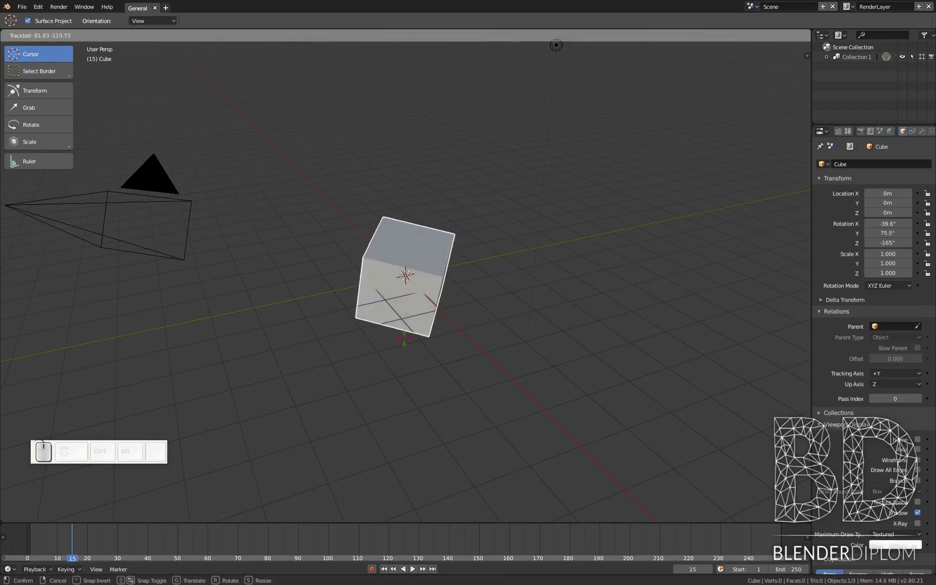
pyautogui.click(505, 248)
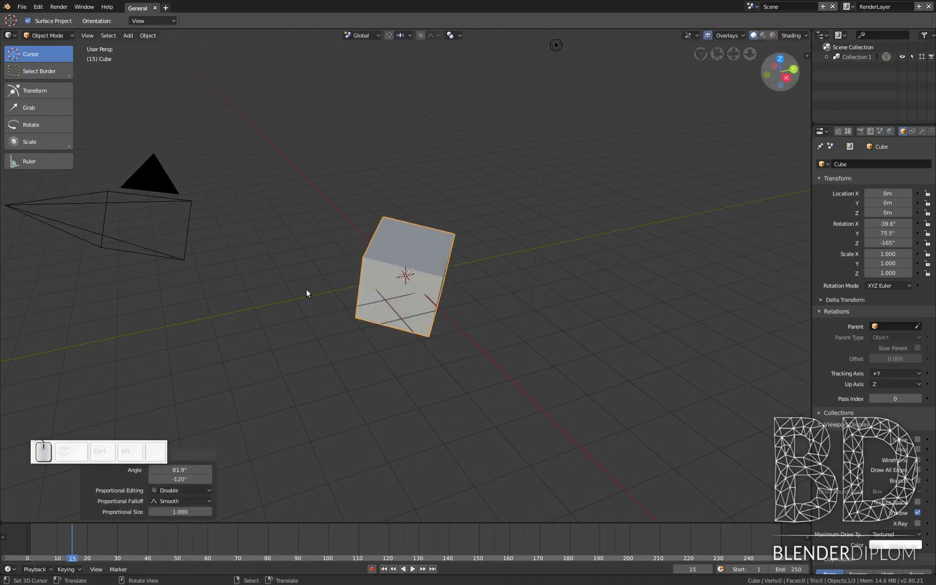
pyautogui.hotkey('alt', 'r')
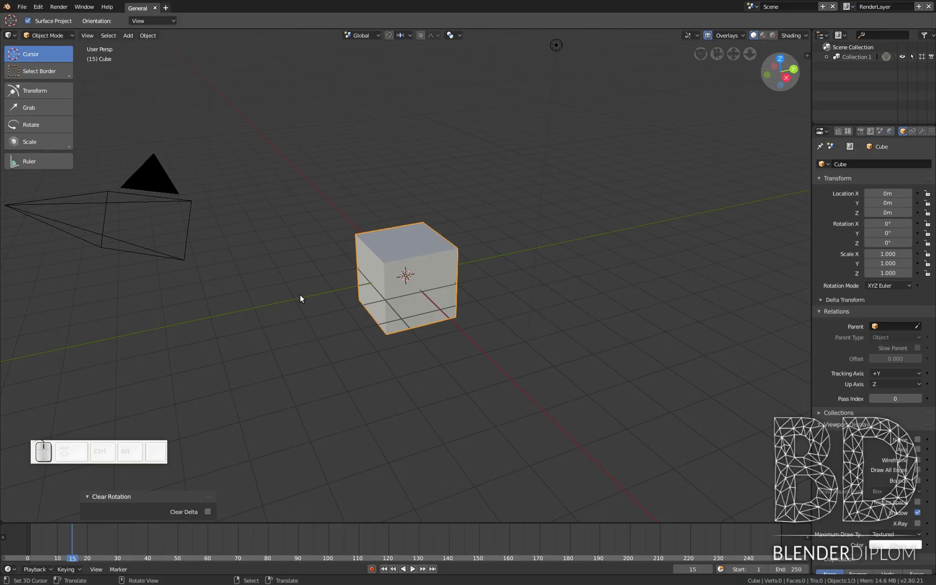
# Step: Select all objects, narrow the selection to the cube, and finish with everything deselected
pyautogui.press('a')
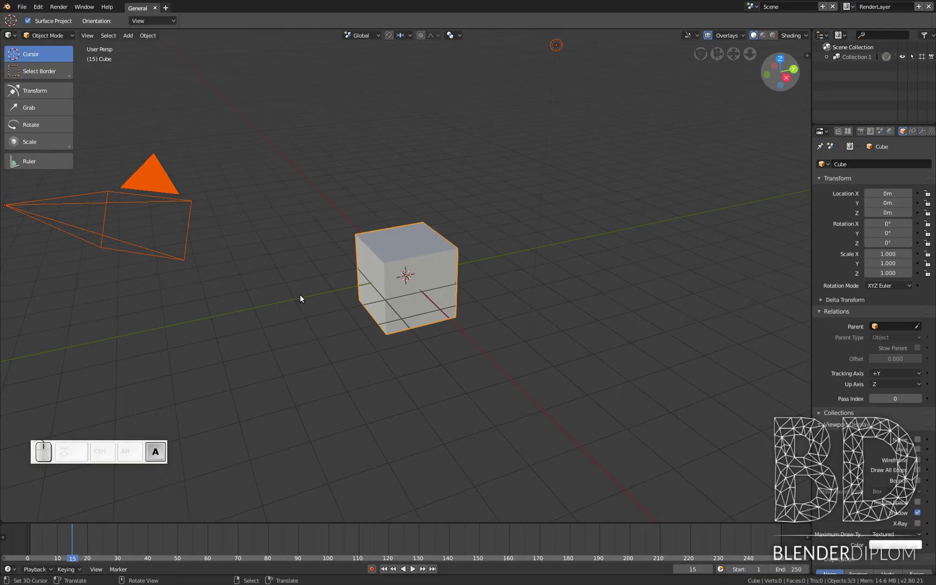
pyautogui.click(410, 242)
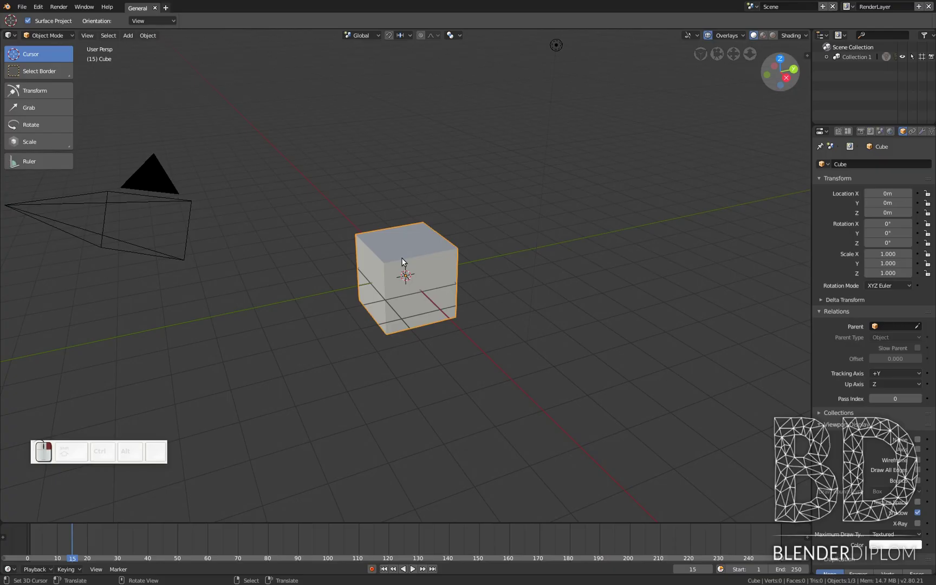
pyautogui.press('a')
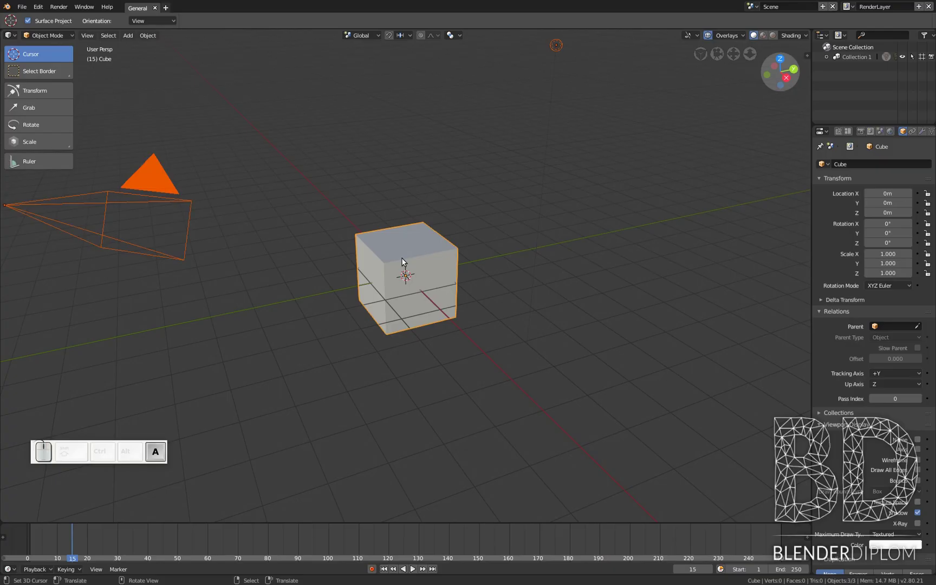
pyautogui.press('a')
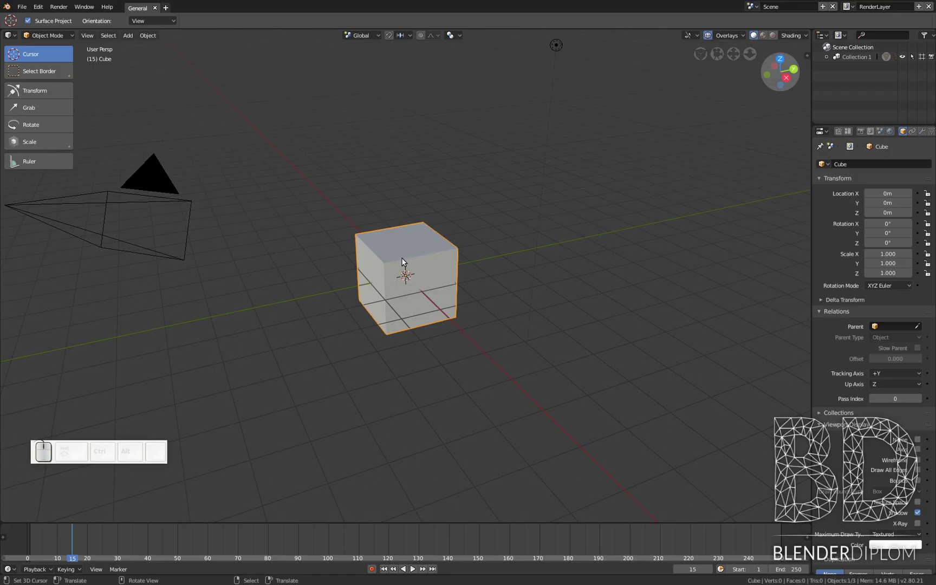
pyautogui.hotkey('alt', 'a')
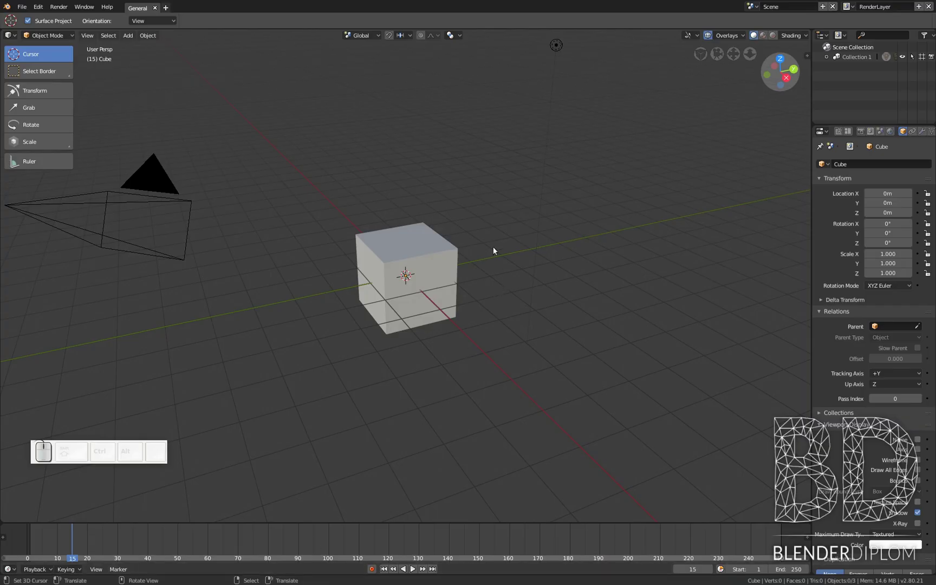
# Step: Select the cube and try rotating it freely and around the global Z axis, cancelling the rotation
pyautogui.click(423, 270)
pyautogui.press('r')
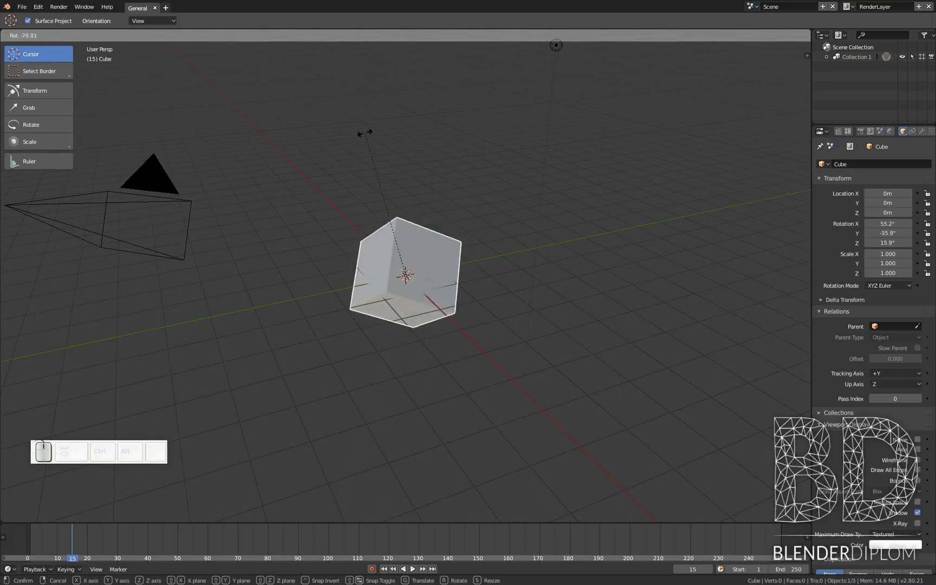
pyautogui.press('z')
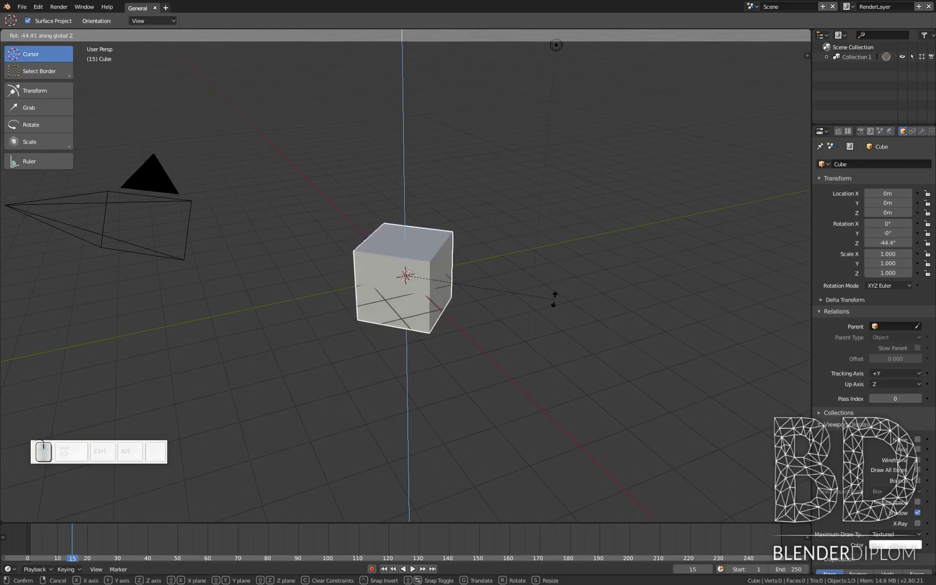
pyautogui.press('Escape')
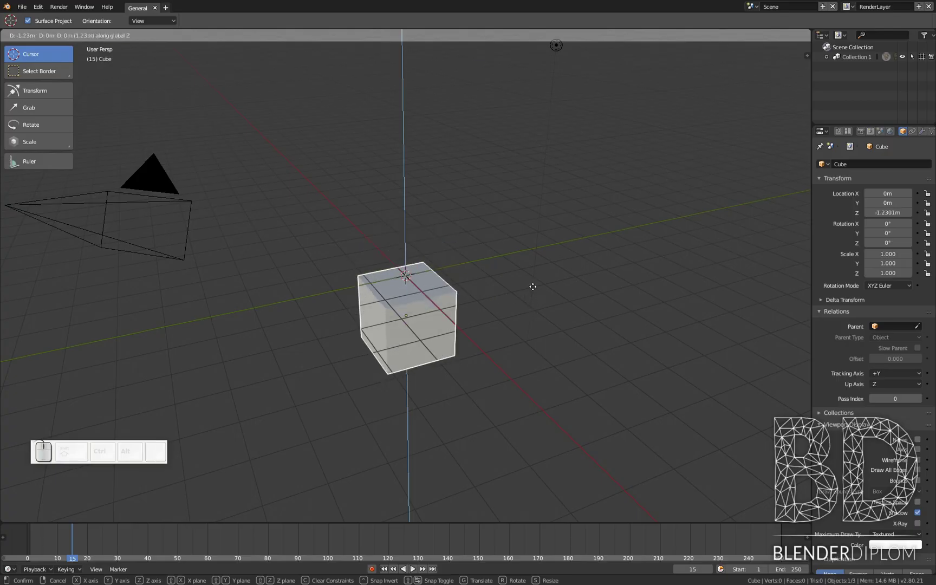
# Step: Try moving the cube up and down along the global Z axis with snapping toggled, and cancel the move
pyautogui.press('g')
pyautogui.press('z')
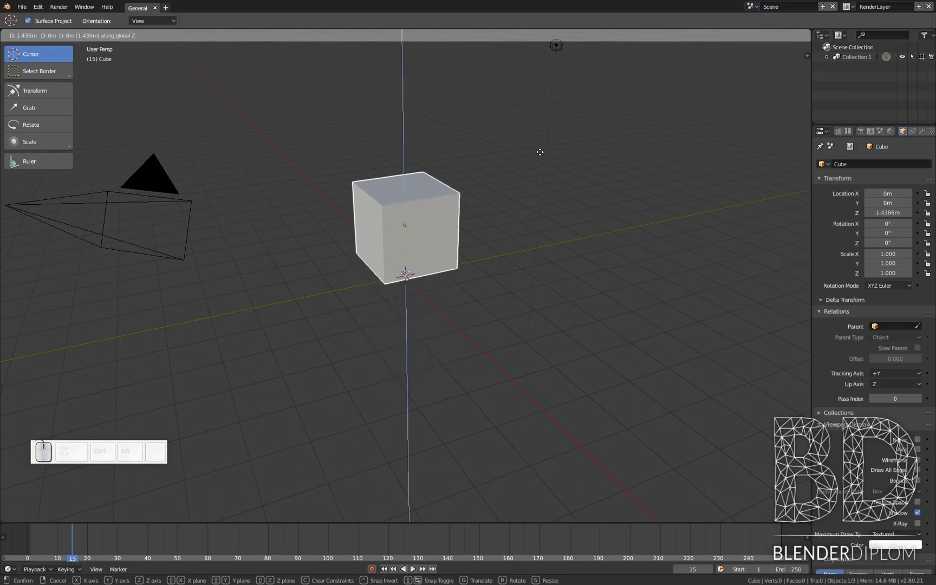
pyautogui.hotkey('shift', 'Tab')
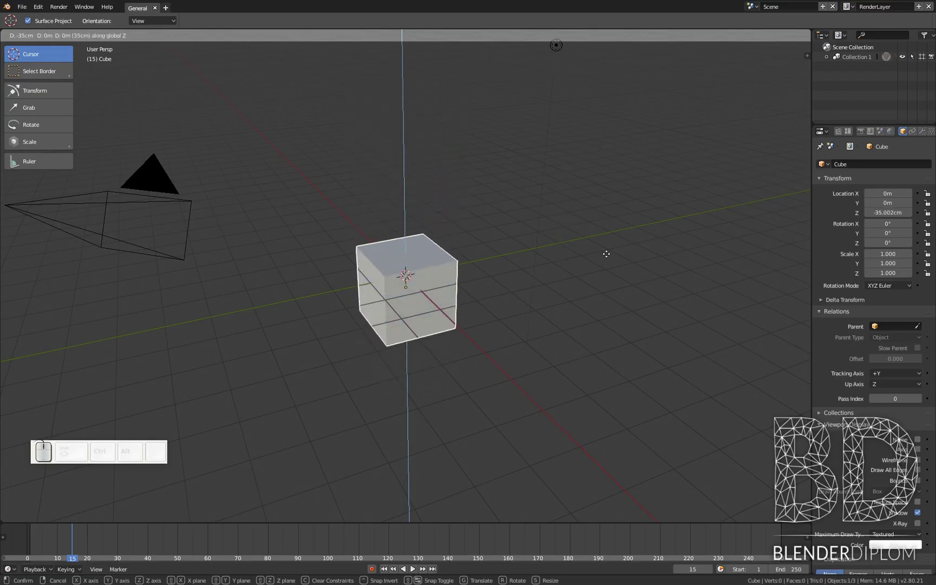
pyautogui.press('Escape')
# Step: Try scaling the cube along the global Z axis only, and cancel the scaling
pyautogui.press('s')
pyautogui.press('z')
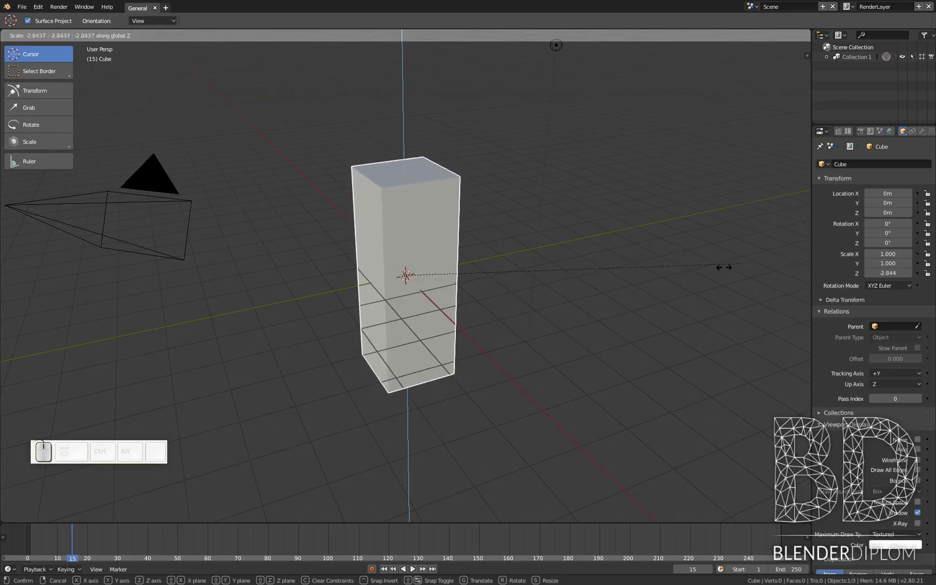
pyautogui.press('Escape')
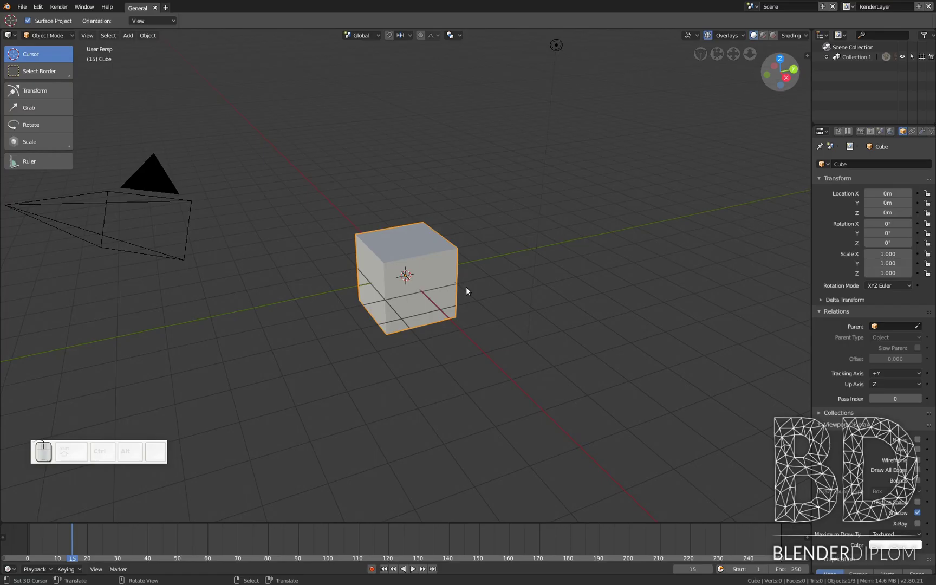
# Step: Keyframe the cube's Y location at 0 m on frame 15 and, after moving it along Y, at 8.82 m on frame 48
pyautogui.click(917, 204)
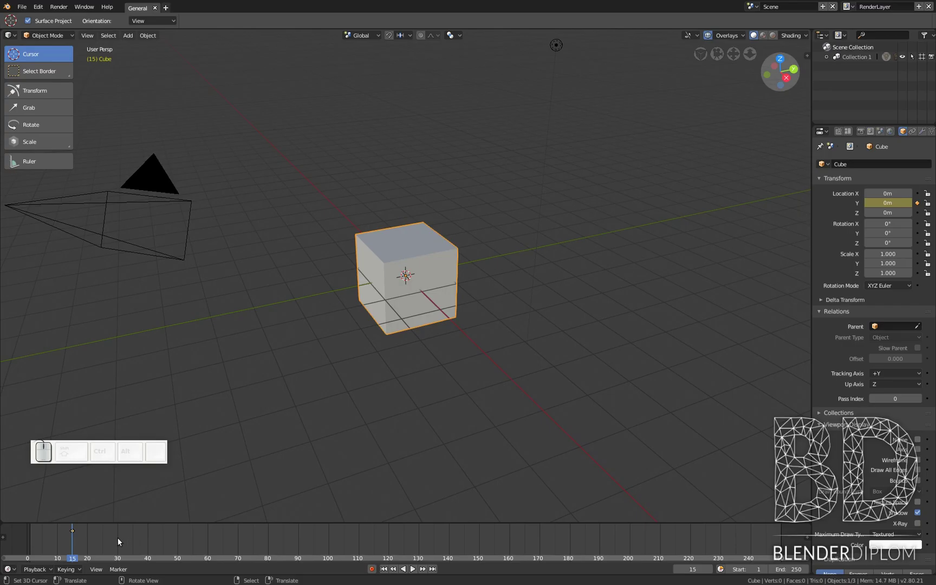
pyautogui.moveTo(119, 537); pyautogui.dragTo(172, 532)
pyautogui.press('g')
pyautogui.press('y')
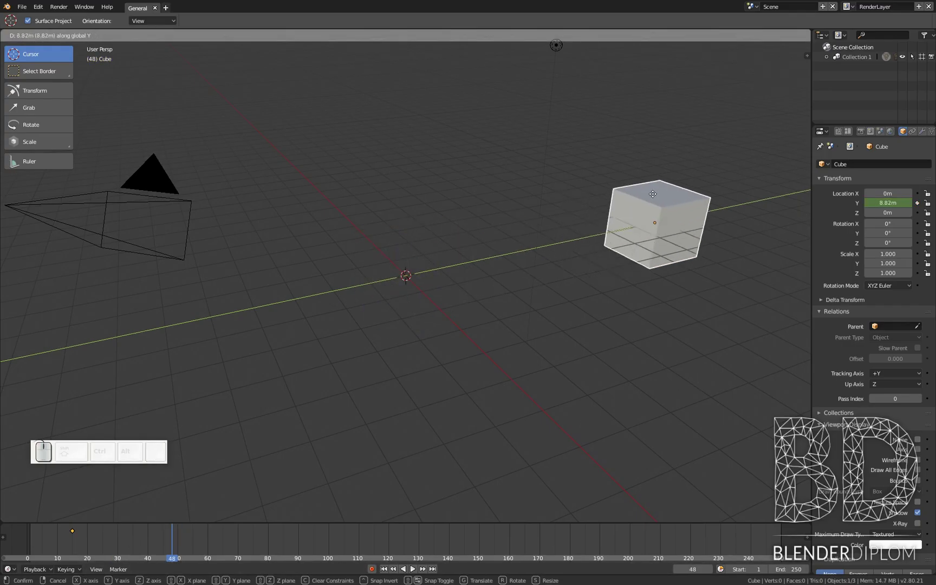
pyautogui.click(666, 201)
pyautogui.click(916, 203)
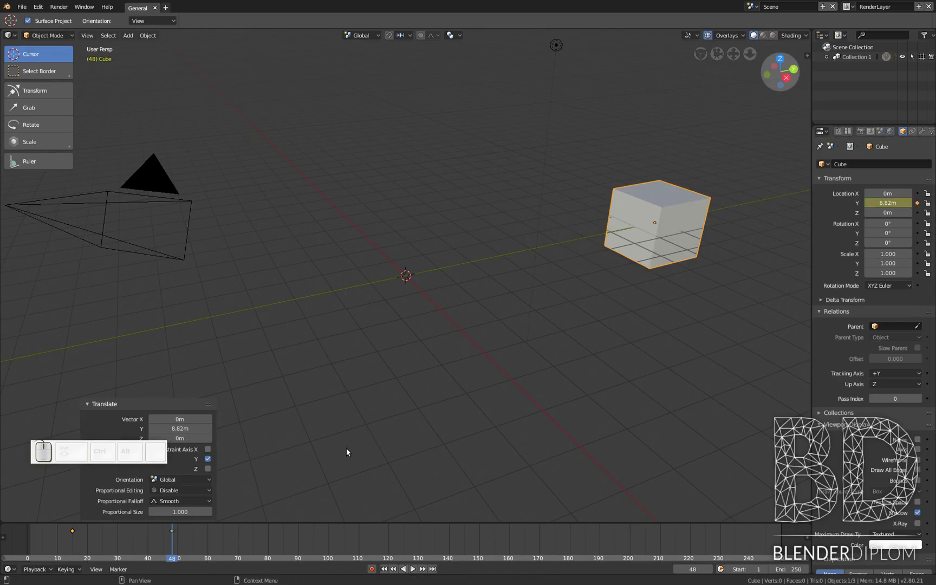
# Step: Set the animation's end frame to 50
pyautogui.click(179, 551)
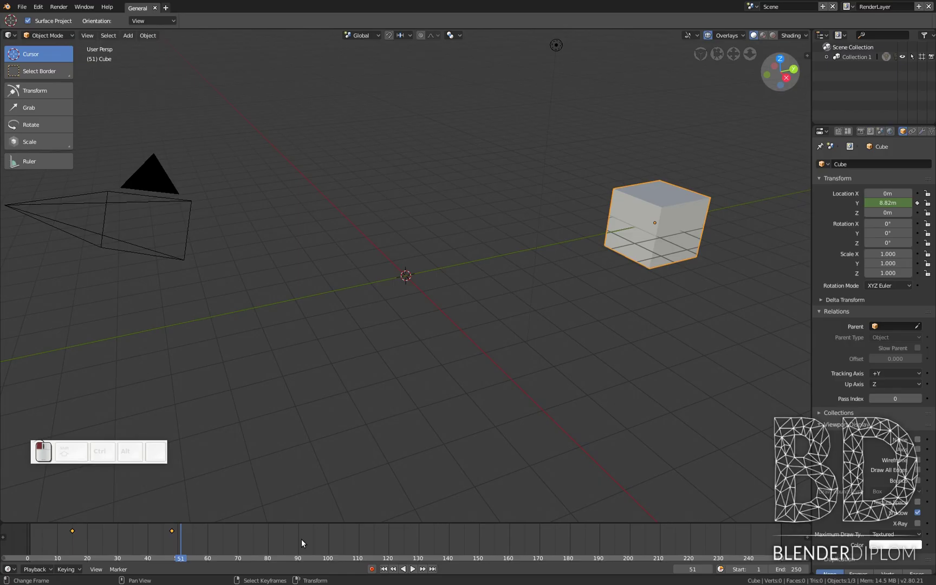
pyautogui.press('e')
pyautogui.click(791, 569)
pyautogui.write('50')
pyautogui.press('Return')
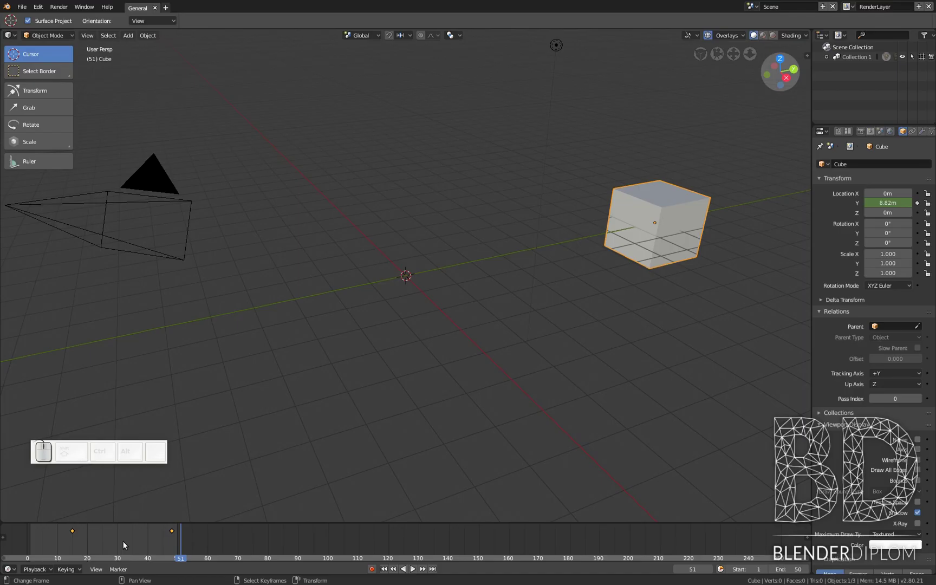
# Step: Fit the shortened frame range in the timeline, play the cube's animation from frame 3, and stop it at frame 23
pyautogui.press('Home')
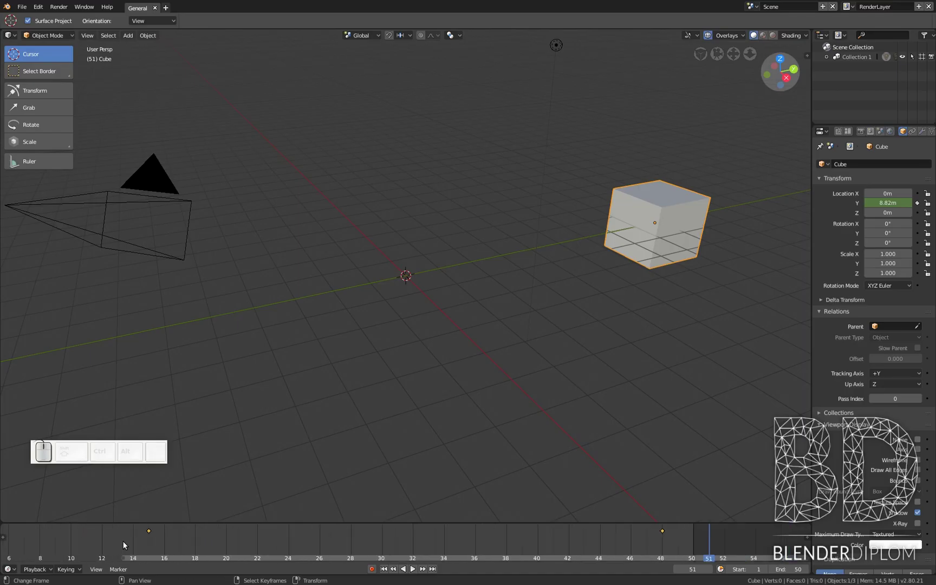
pyautogui.scroll(-1, 122, 541)
pyautogui.scroll(-1, 41, 540)
pyautogui.click(54, 539)
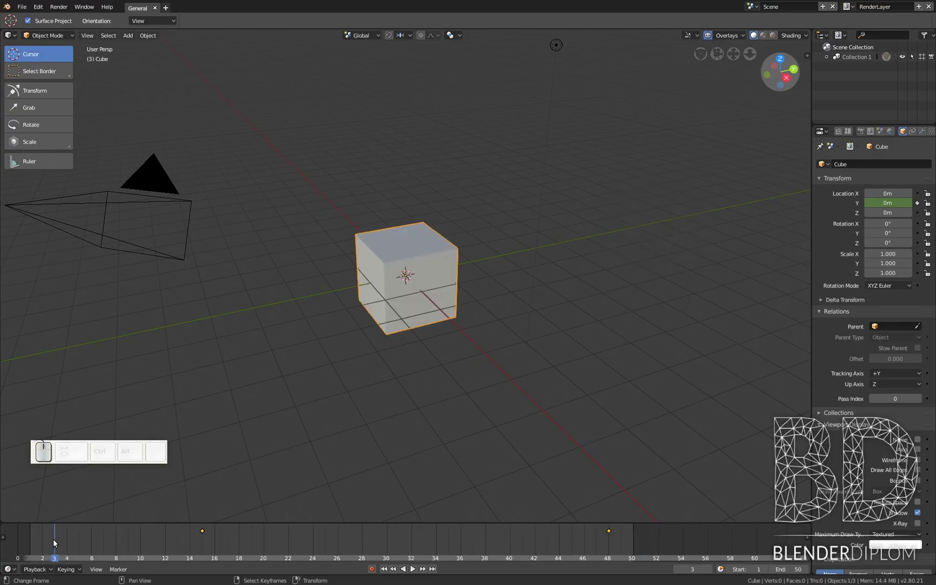
pyautogui.press('s')
pyautogui.press('Escape')
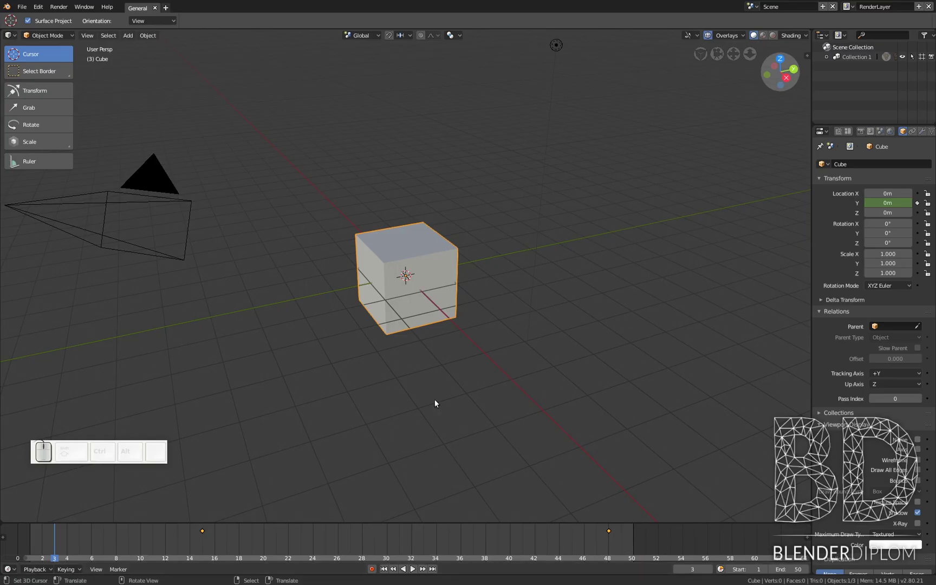
pyautogui.press('space')
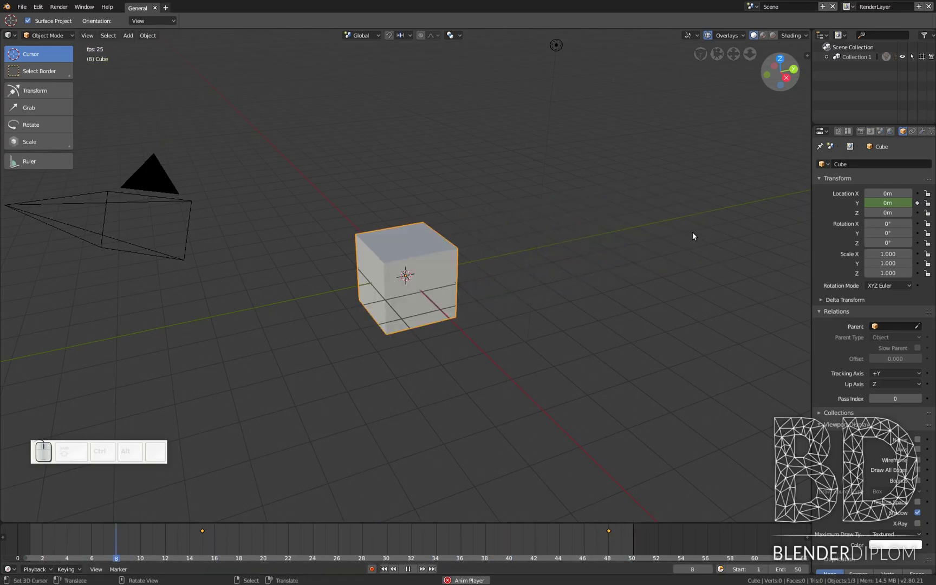
pyautogui.press('space')
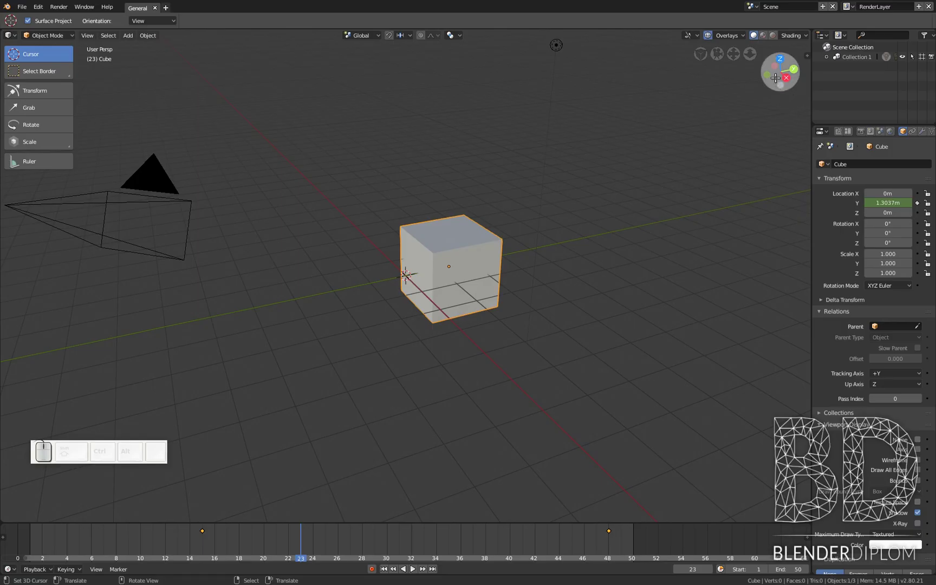
# Step: Orbit around the cube with the navigation gizmo, switch to the Top orthographic view, and orbit back to a perspective view
pyautogui.moveTo(779, 81); pyautogui.dragTo(656, 82)
pyautogui.moveTo(608, 43); pyautogui.dragTo(764, 76)
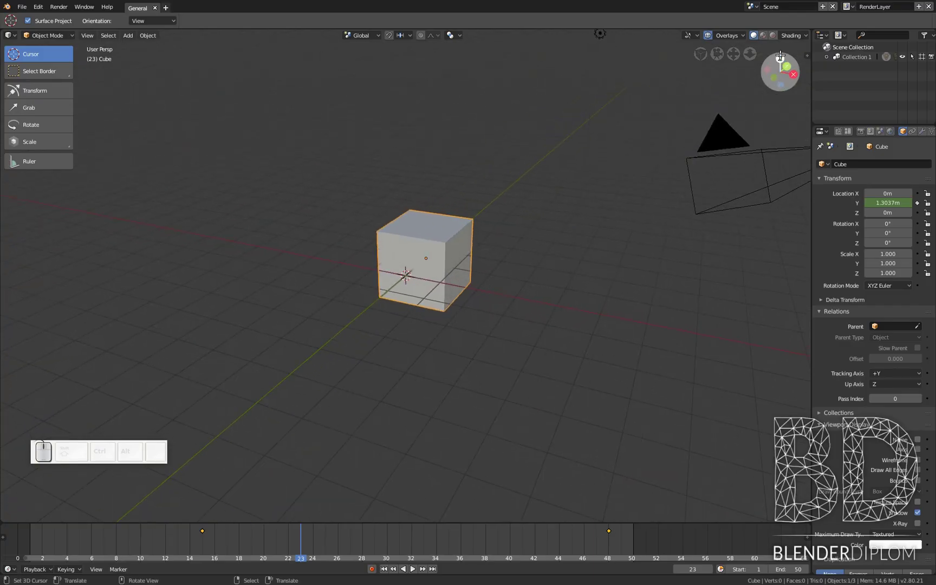
pyautogui.click(780, 56)
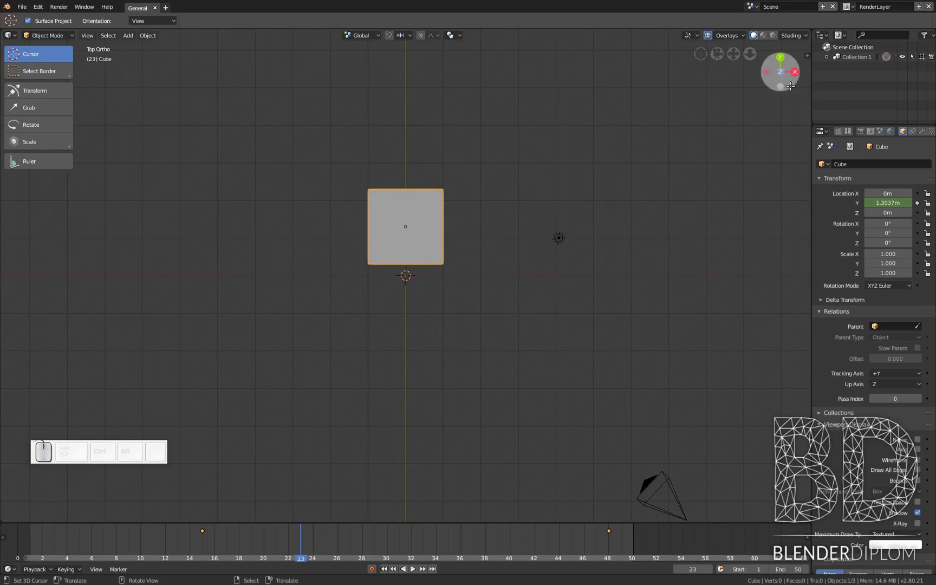
pyautogui.moveTo(780, 63); pyautogui.dragTo(782, 85)
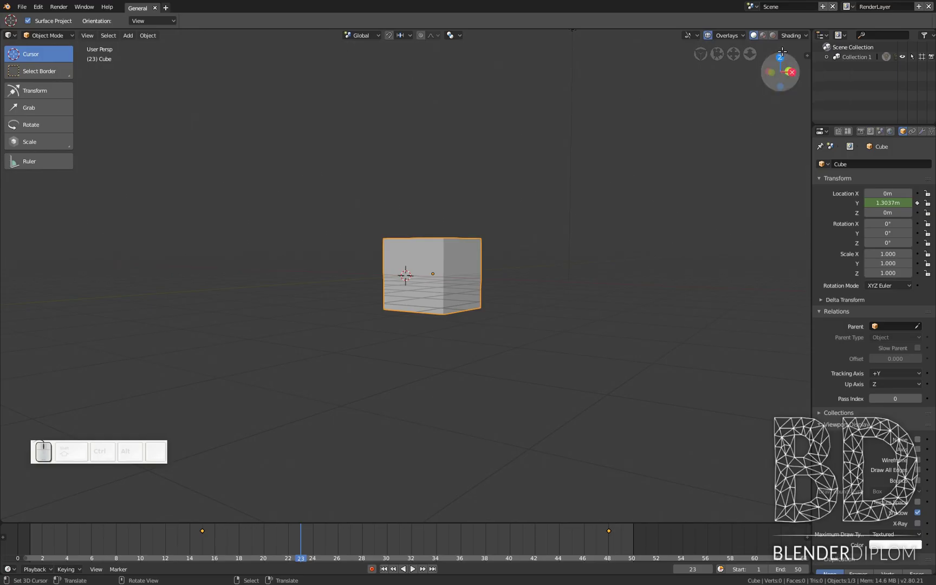
pyautogui.moveTo(783, 68); pyautogui.dragTo(497, 271)
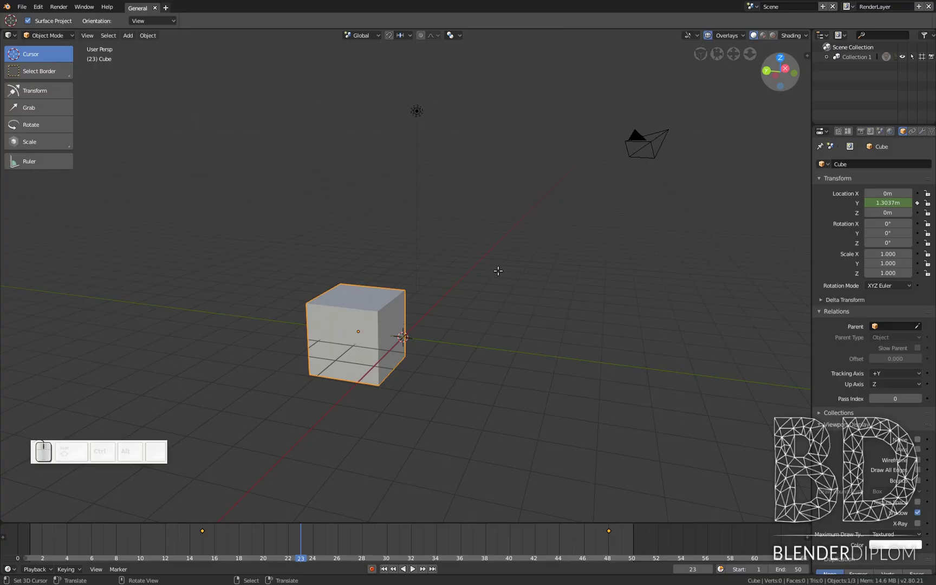